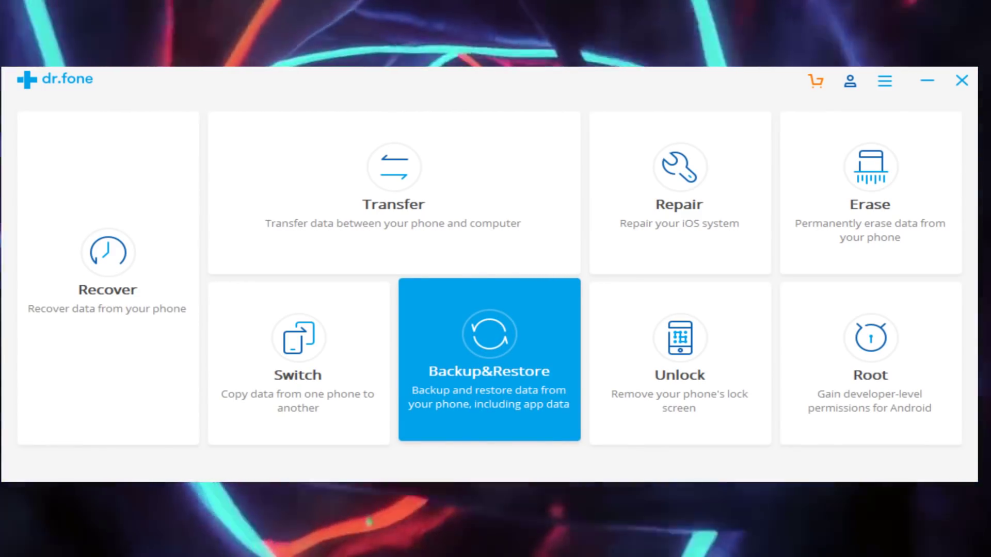
- Open the Backup&Restore module from the dr.fone home screen
{"action": "left_click", "coordinate": [489, 360]}
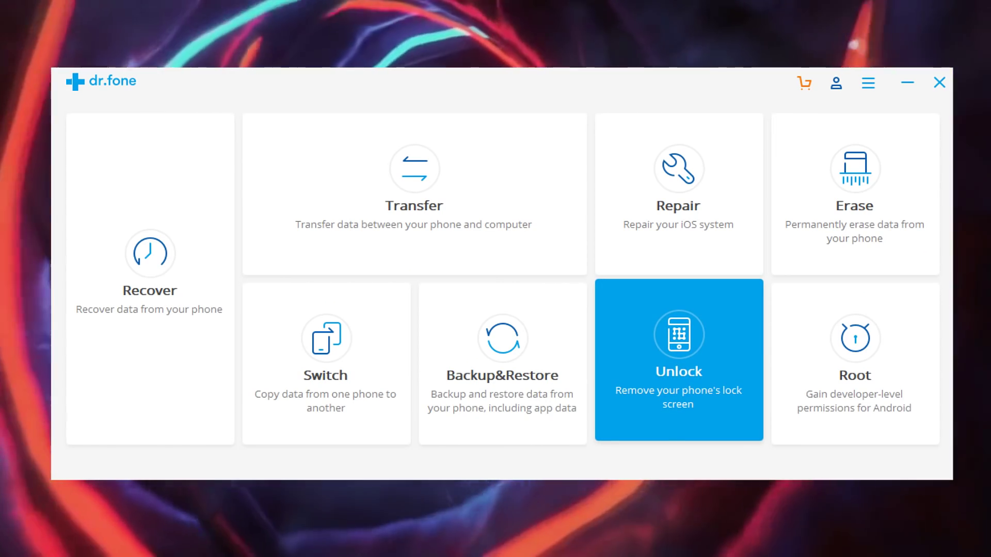
- Open the Unlock module and start device detection; the Sony E2115 is reported unsupported
{"action": "left_click", "coordinate": [678, 360]}
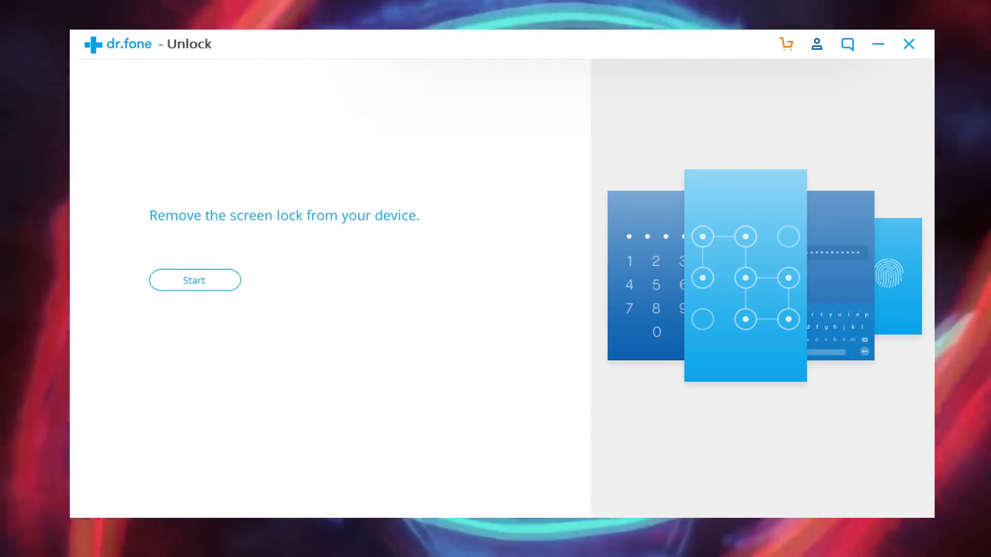
{"action": "left_click", "coordinate": [194, 280]}
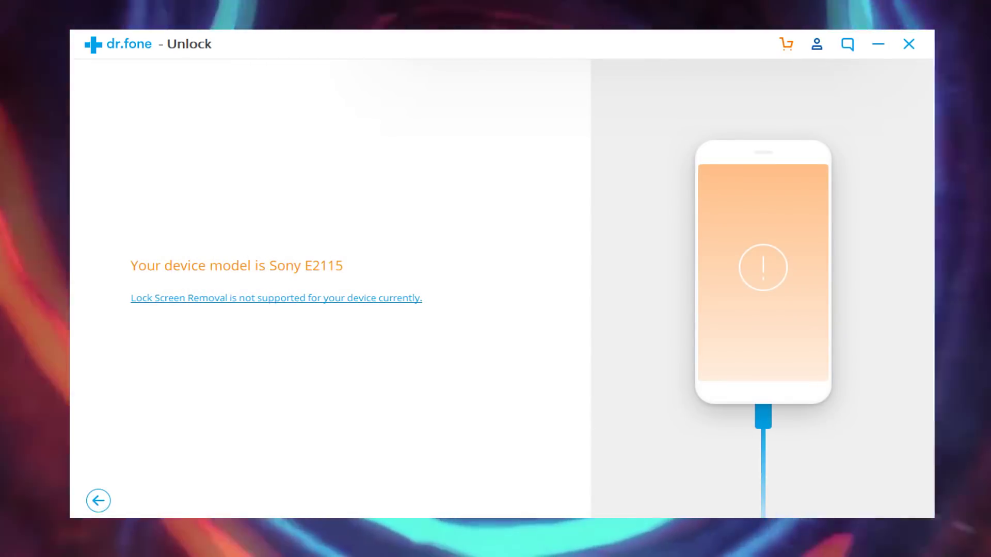